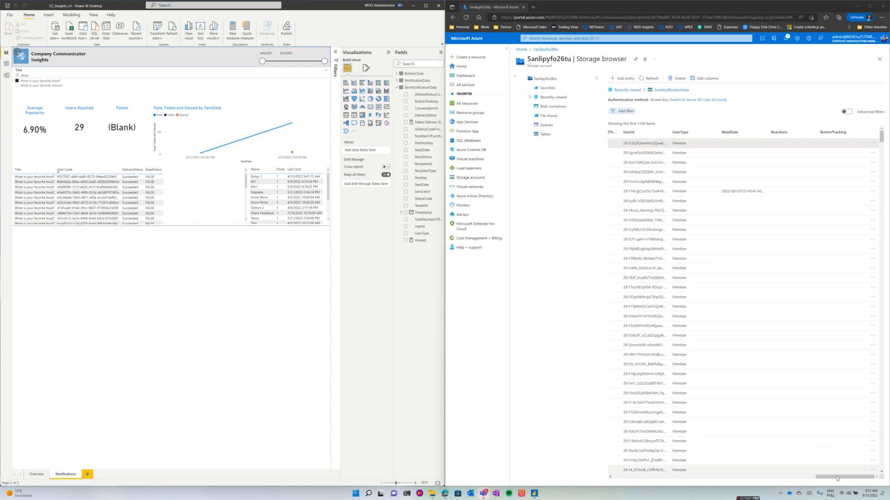
Bring the first columns of the SentNotificationData table into view in the storage browser and enlarge the page.
drag(838, 481, 601, 469)
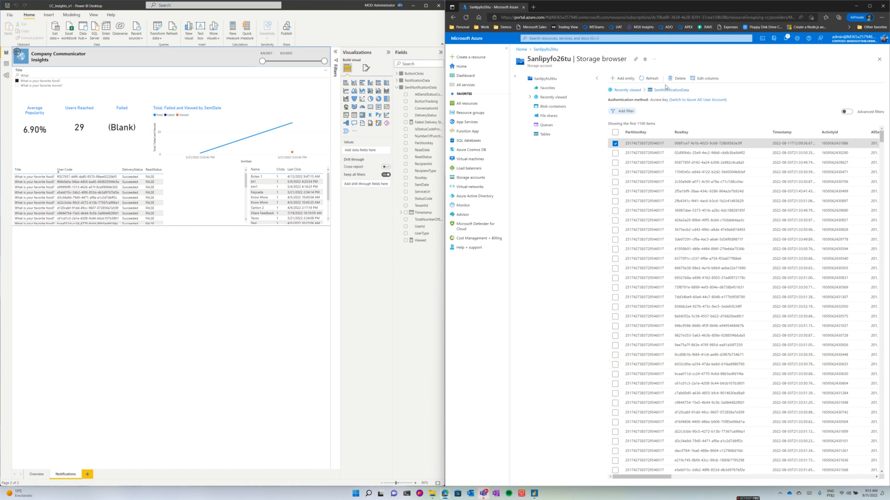
key(ctrl+plus)
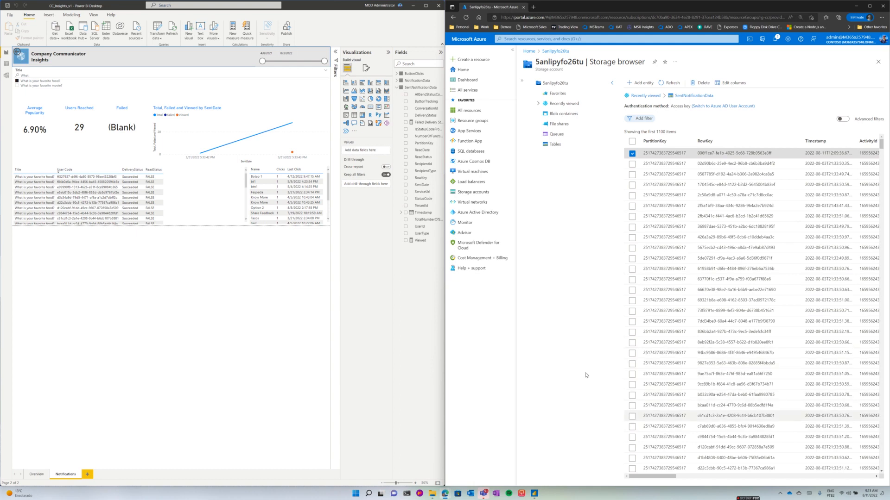
Switch to Power BI Desktop, open the Power Query Editor and review the columns of the SentNotificationData query.
click(300, 9)
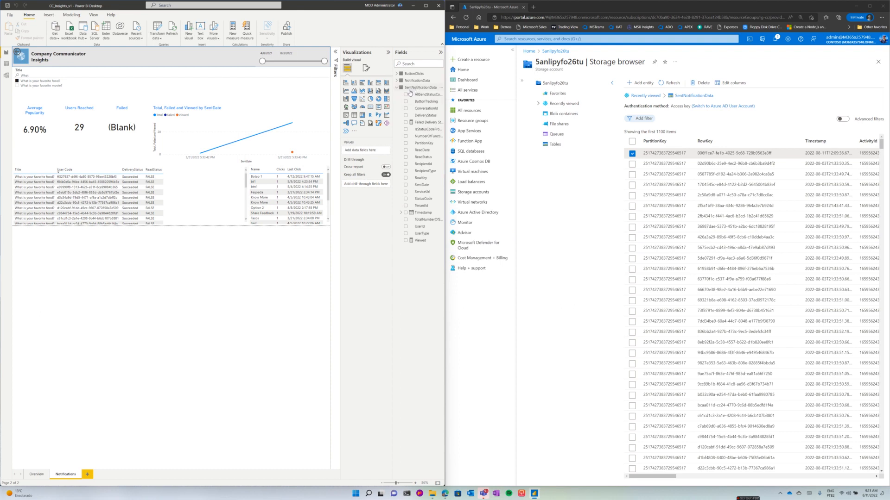
mouse_move(417, 91)
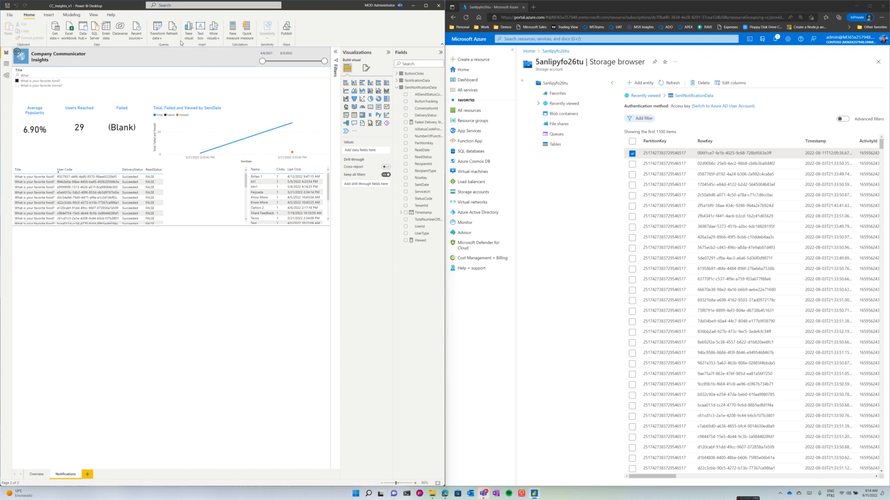
click(158, 37)
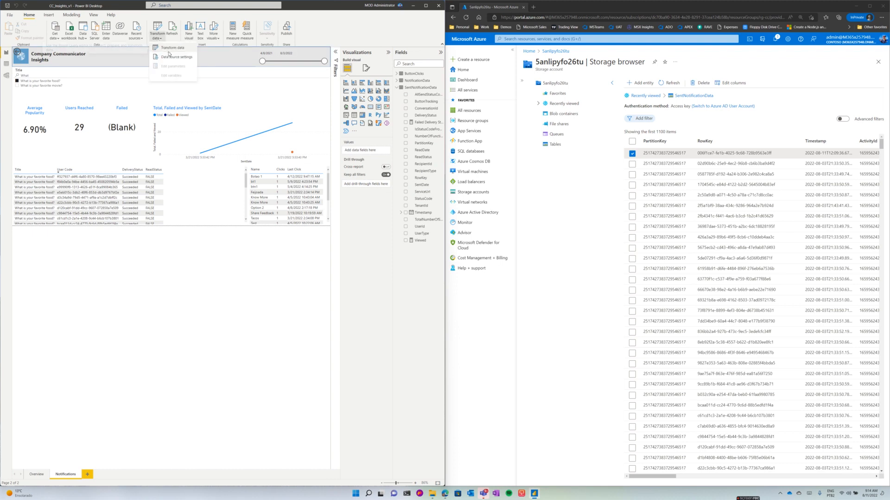
click(171, 48)
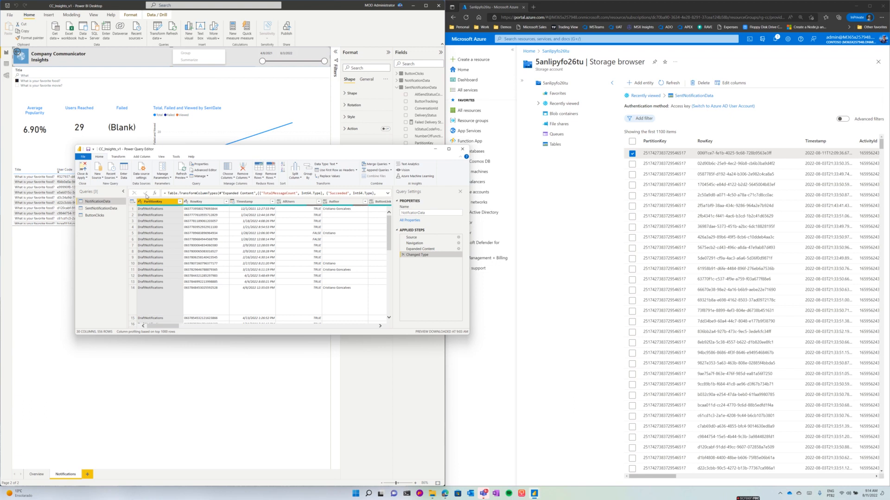
click(108, 209)
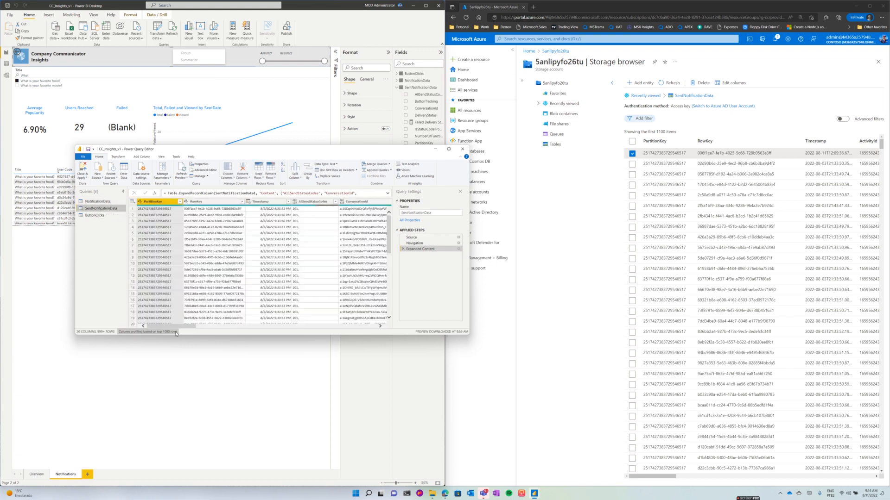
drag(180, 327, 366, 334)
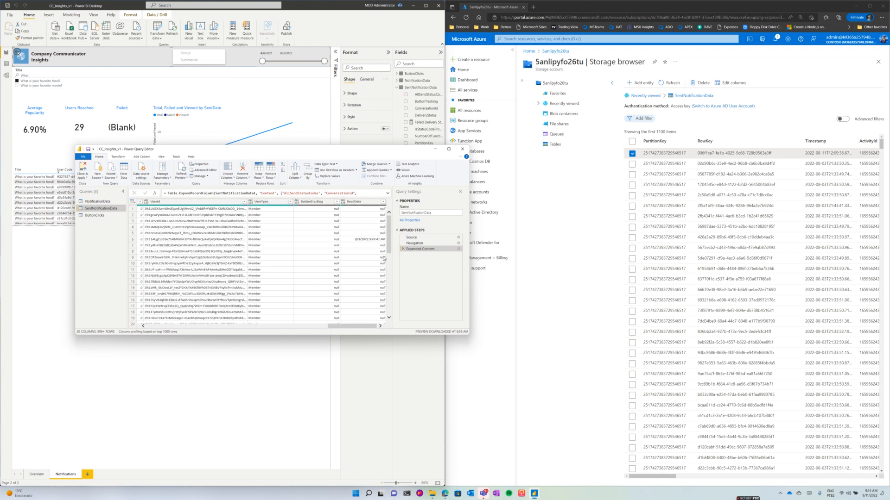
drag(369, 329, 181, 325)
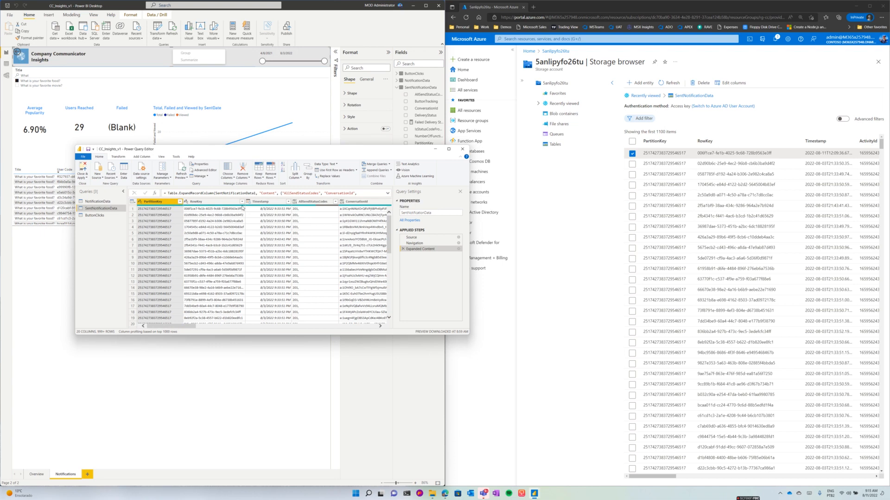
Base the column profiling of the SentNotificationData query on the entire data set.
mouse_move(204, 205)
click(169, 332)
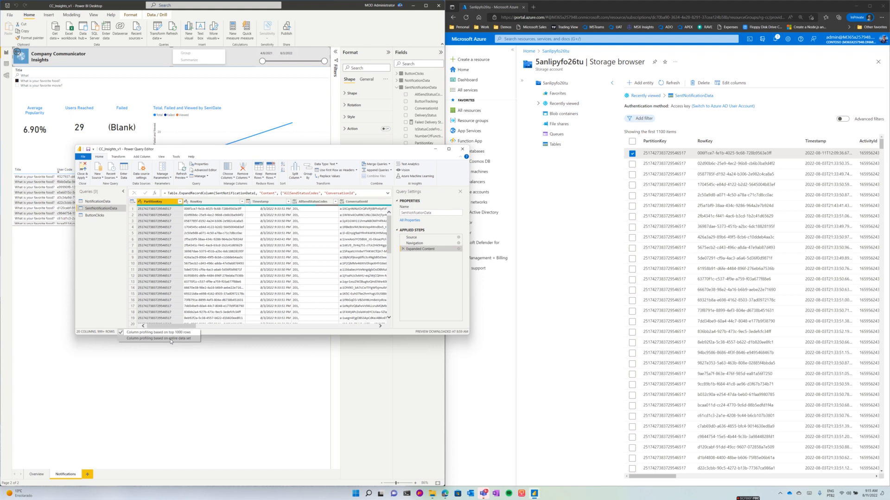
click(171, 340)
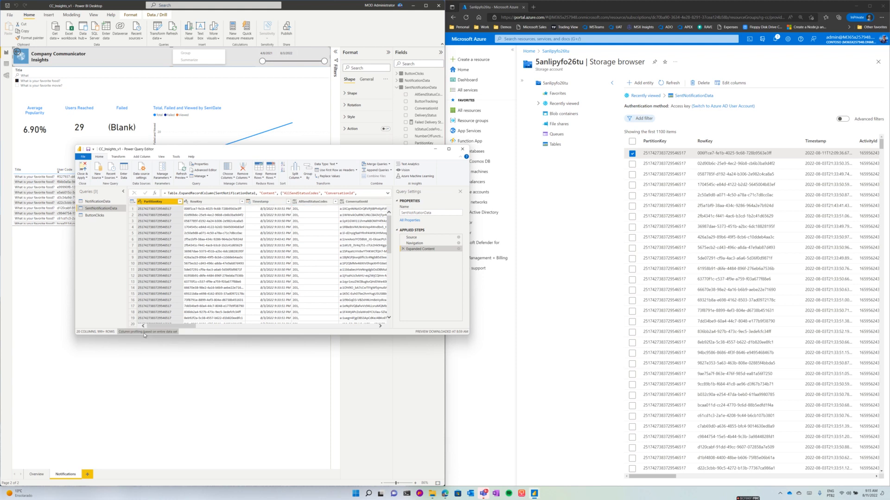
Refresh all query previews and the SentNotificationData preview, and check the last columns of the data.
click(183, 178)
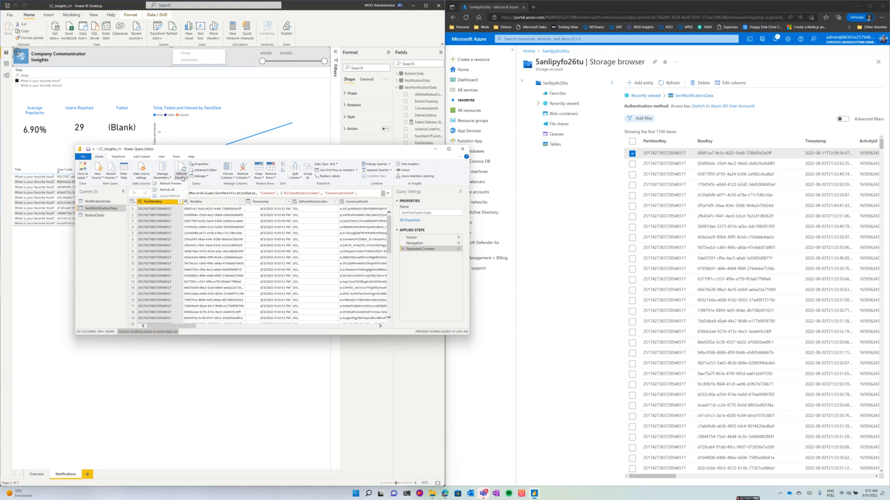
click(171, 190)
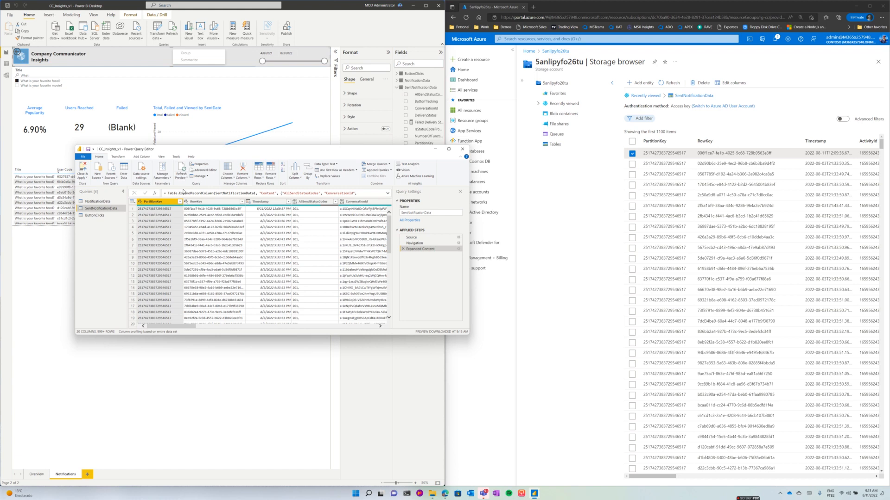
click(181, 179)
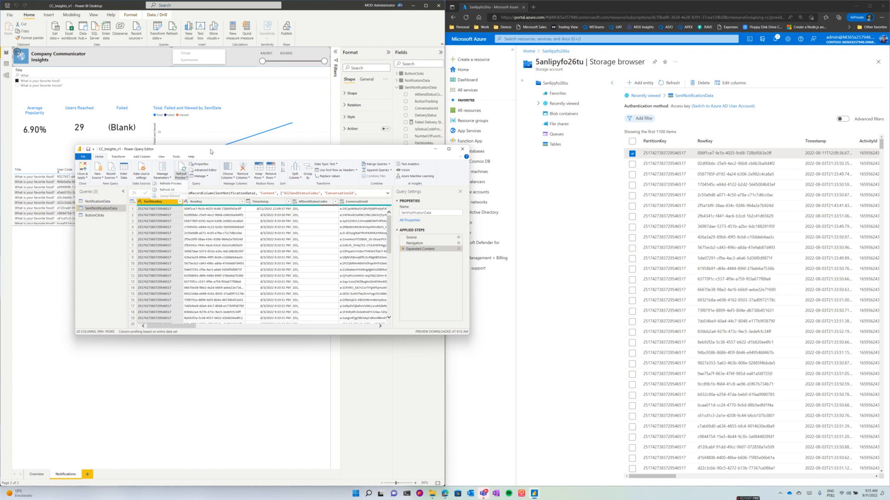
click(174, 184)
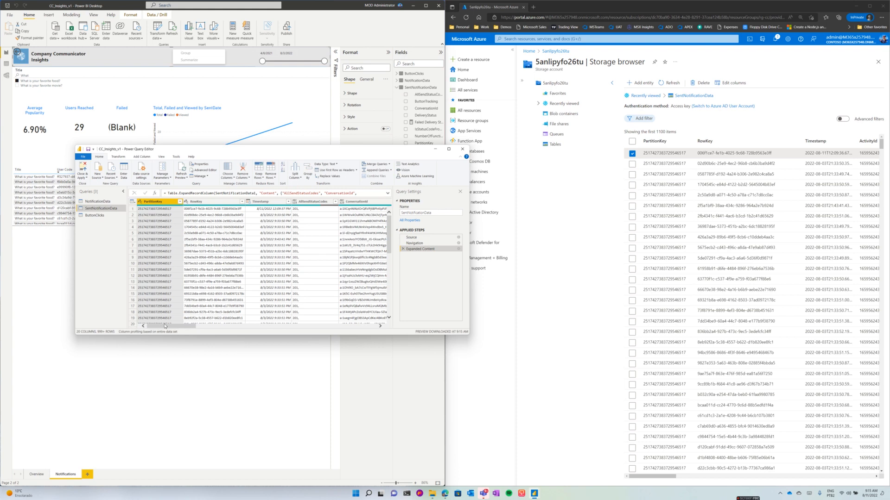
drag(175, 328, 379, 332)
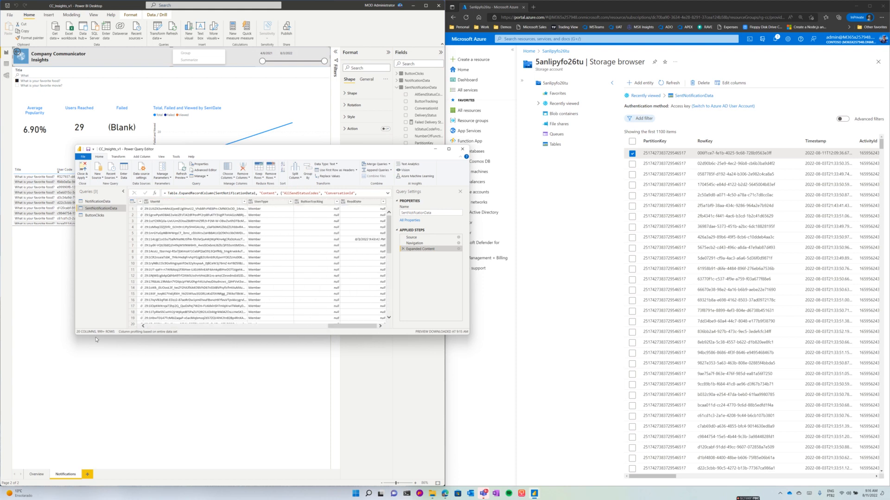
Inspect the full formula of the Expanded Content step and open the query's Advanced Editor, leaving the code as it is.
click(388, 193)
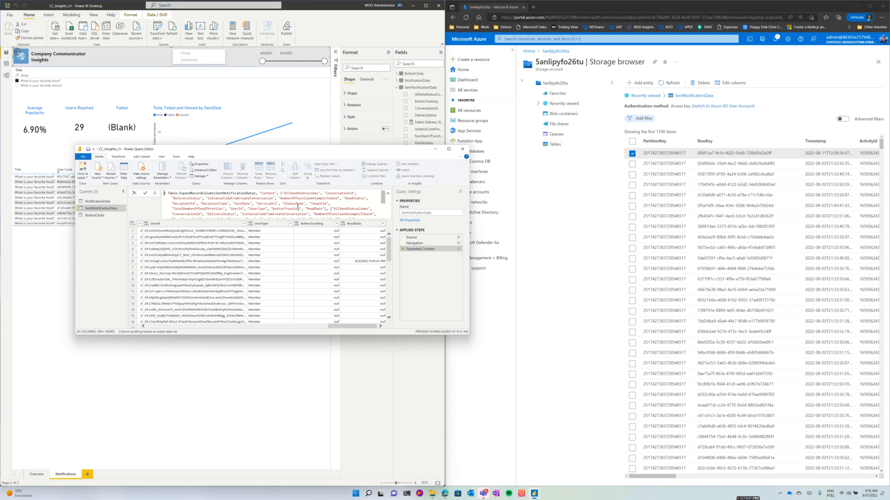
click(389, 194)
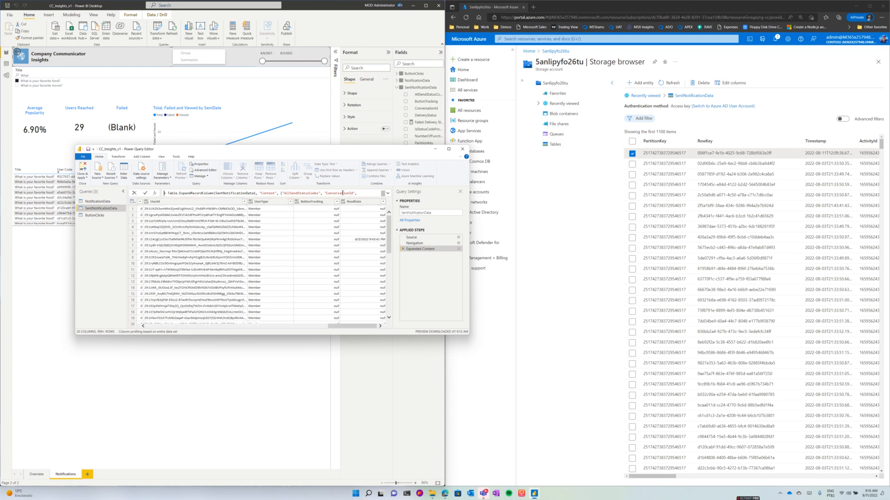
click(207, 171)
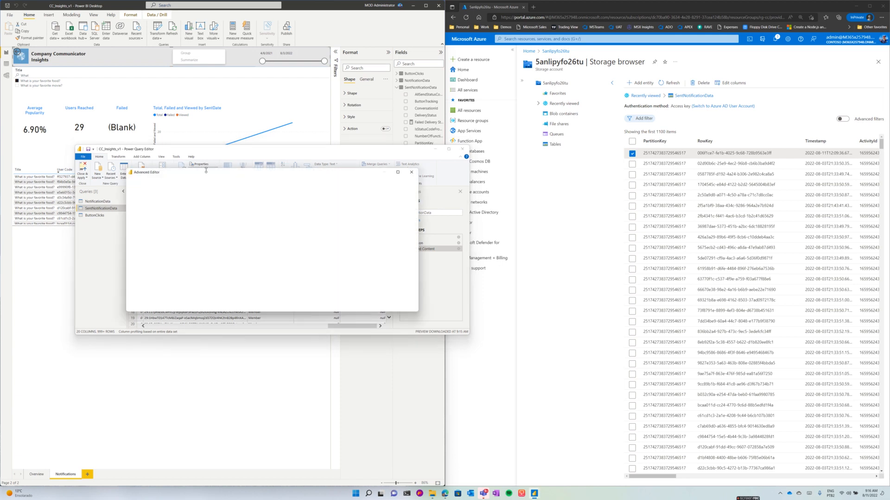
click(411, 173)
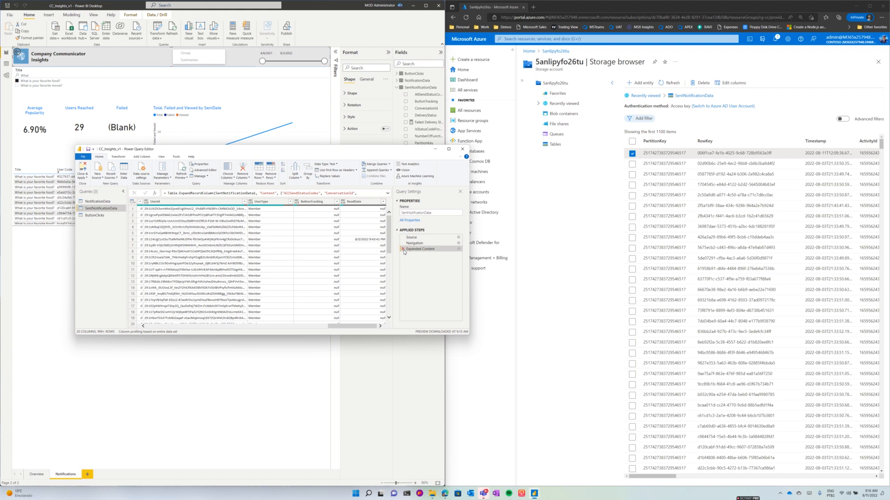
Delete the Expanded Content step from the SentNotificationData query.
click(402, 250)
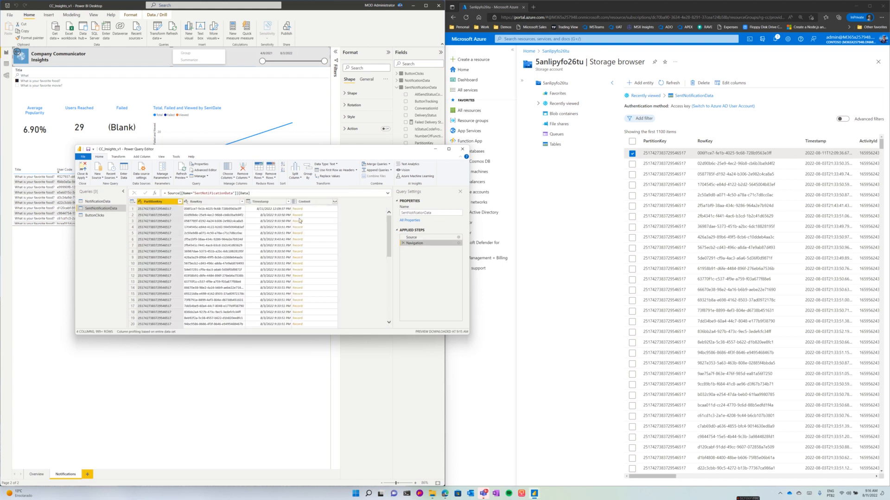
Review the fields available for expanding the Content column without the original name prefix, load more of them, and close the list without expanding.
click(335, 202)
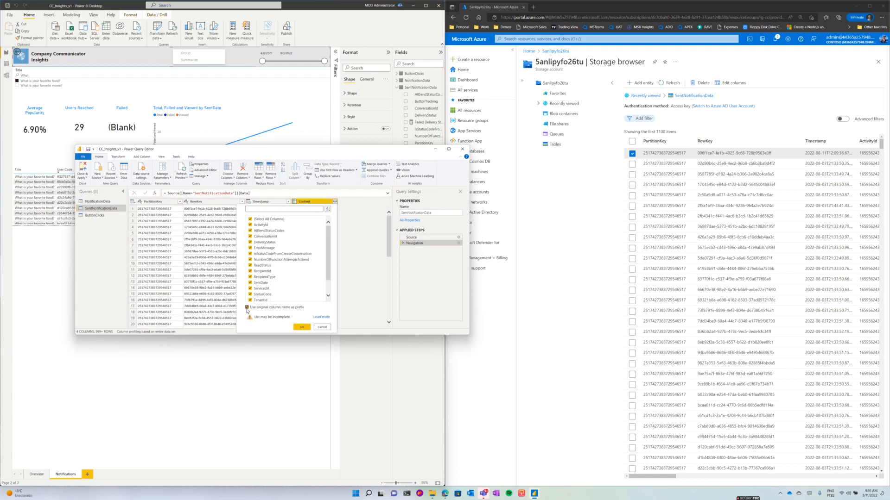
click(247, 309)
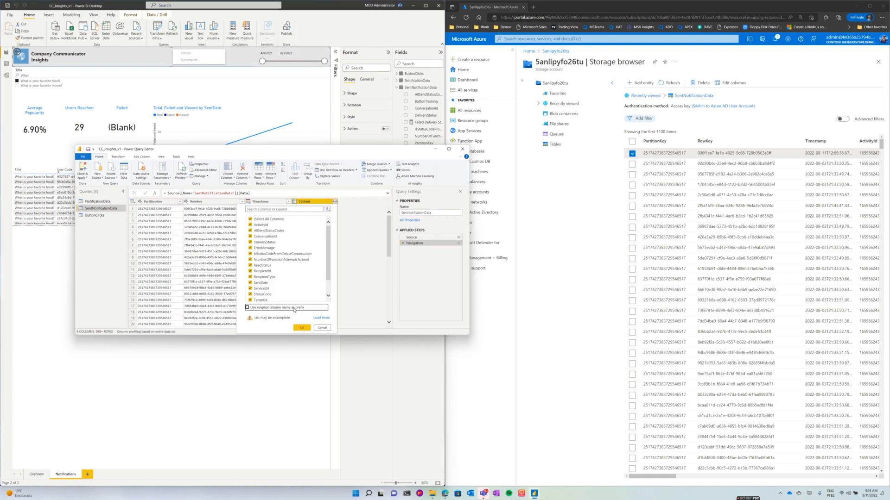
click(329, 238)
drag(329, 238, 329, 270)
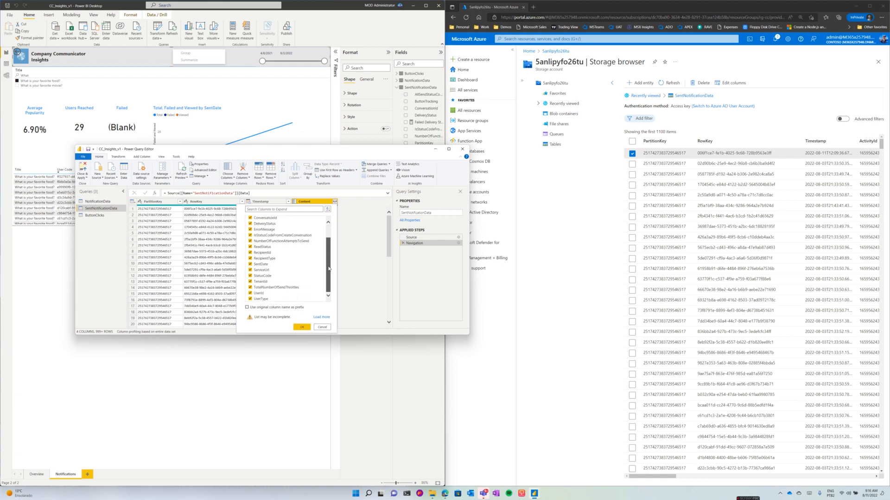
scroll(333, 260, up, 1)
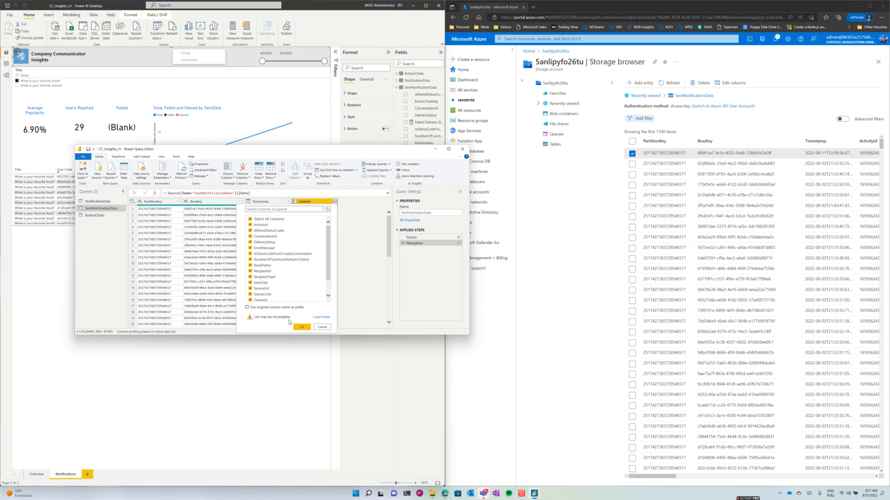
click(322, 317)
drag(326, 238, 328, 273)
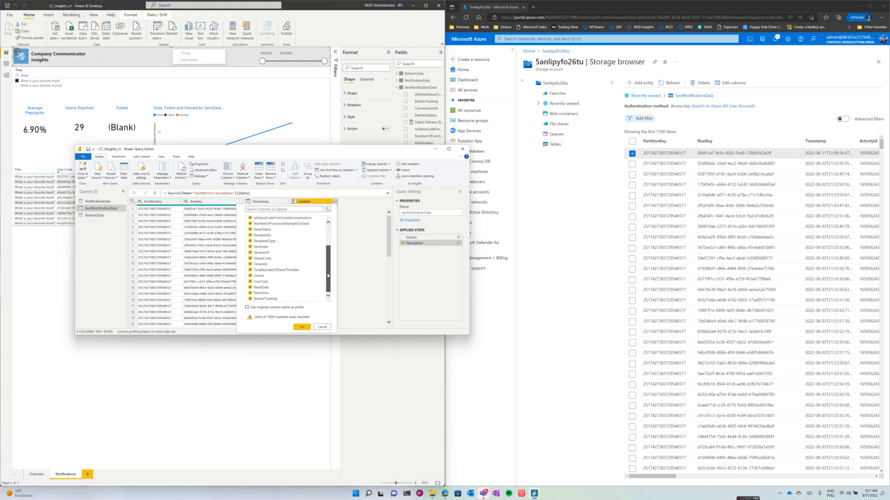
drag(328, 275, 331, 229)
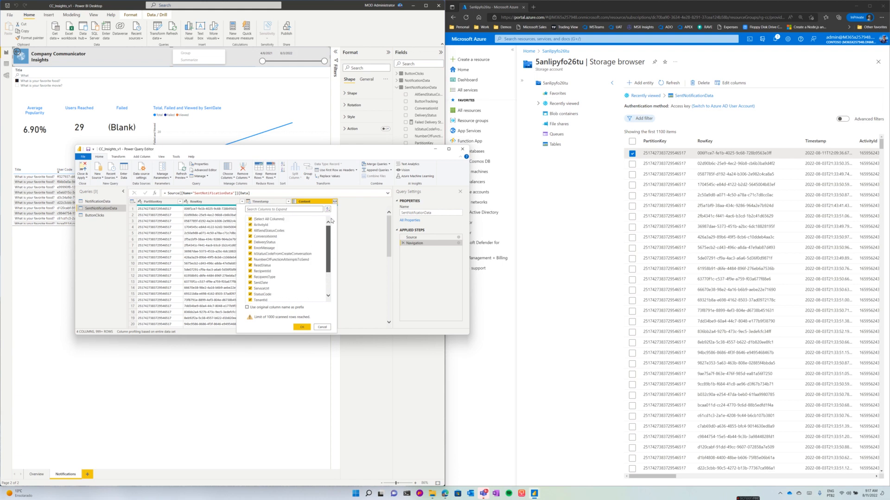
click(323, 327)
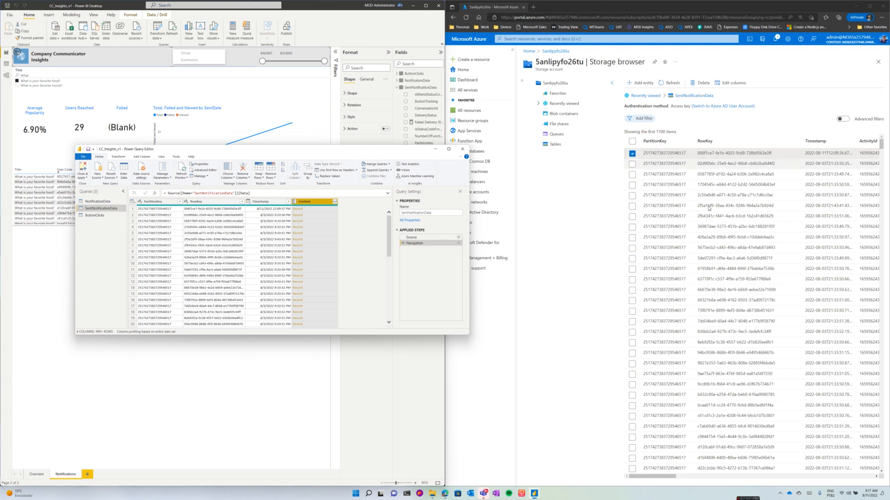
Edit the first entity of the SentNotificationData table in the Azure portal, adding a String property Reactions with the value heart, and save the update.
click(653, 477)
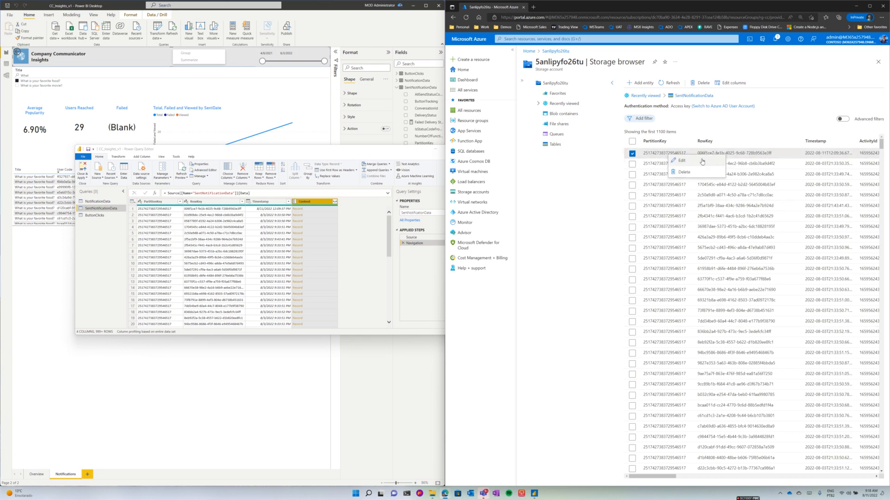
double_click(716, 197)
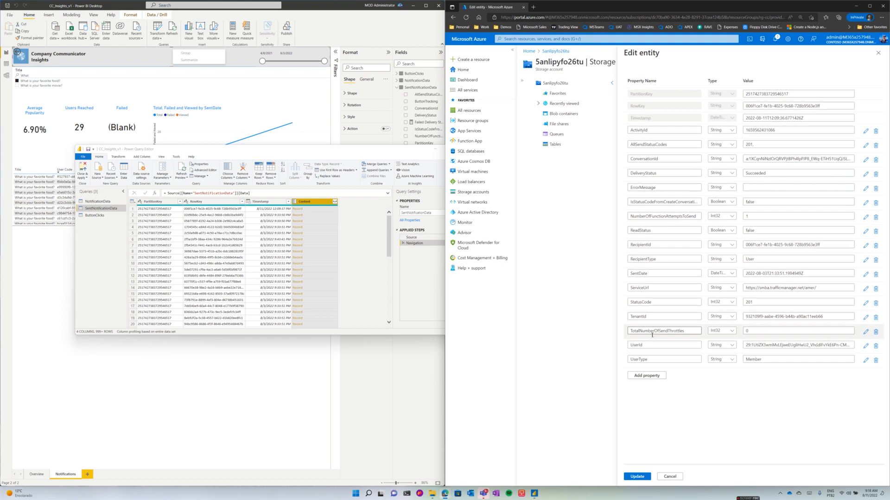
click(652, 376)
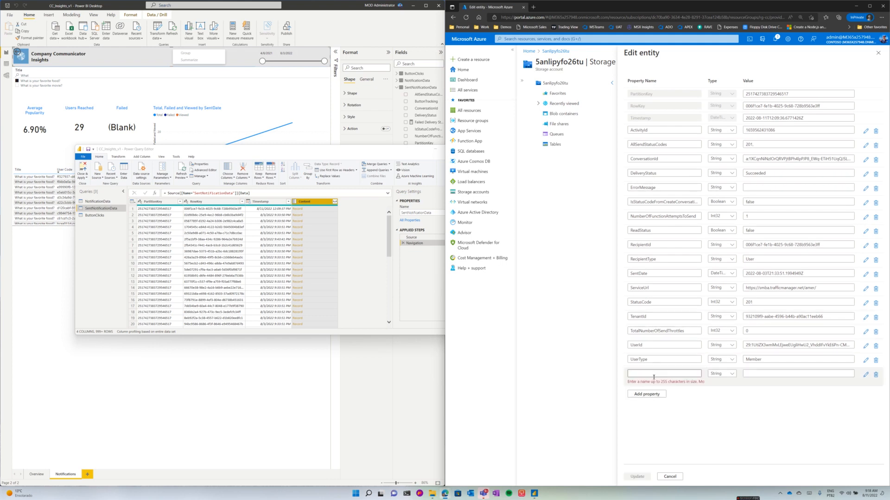
text(Reac)
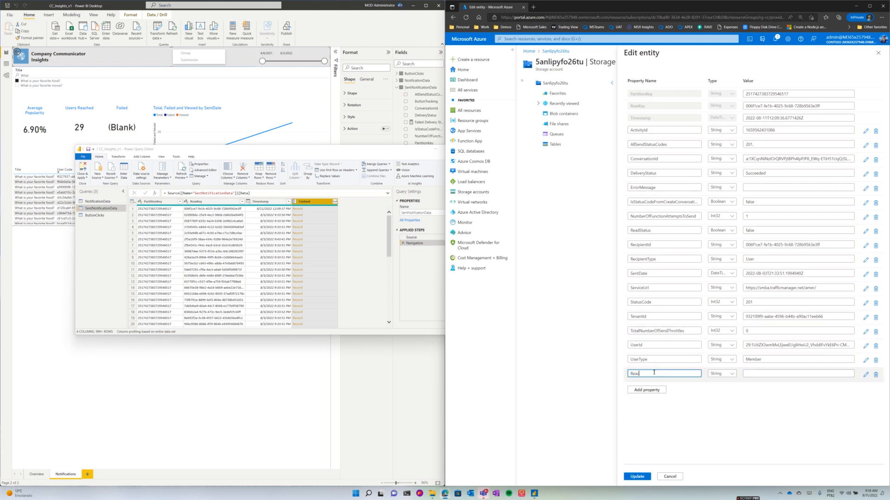
text(tions)
click(772, 375)
text(heart)
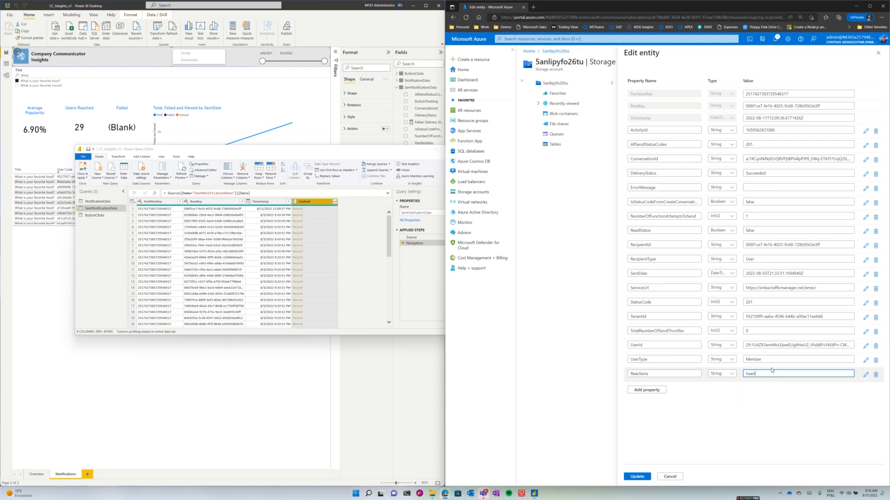
click(642, 477)
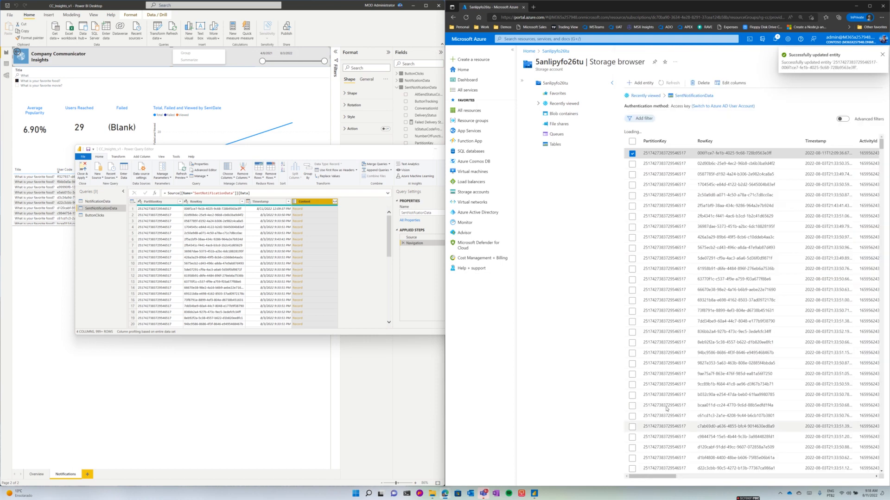
Load more fields for the Content column and expand all of them, including Reactions, without the original column name as prefix.
click(335, 204)
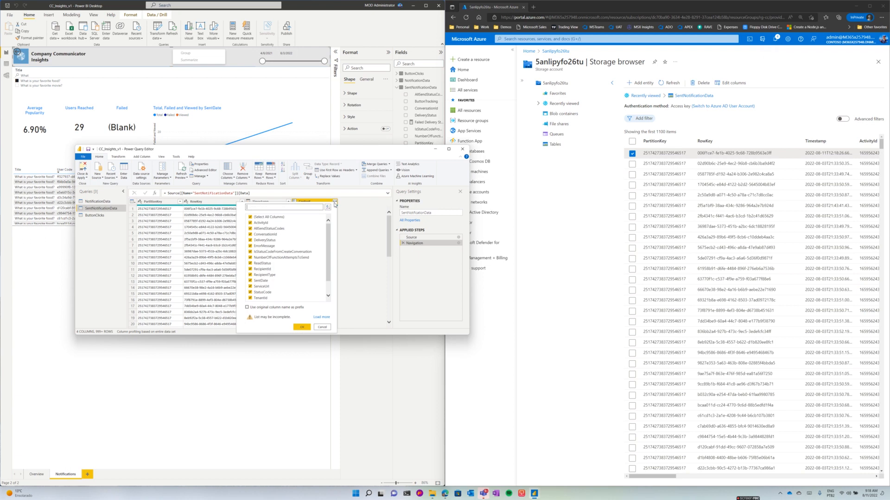
scroll(326, 260, down, 1)
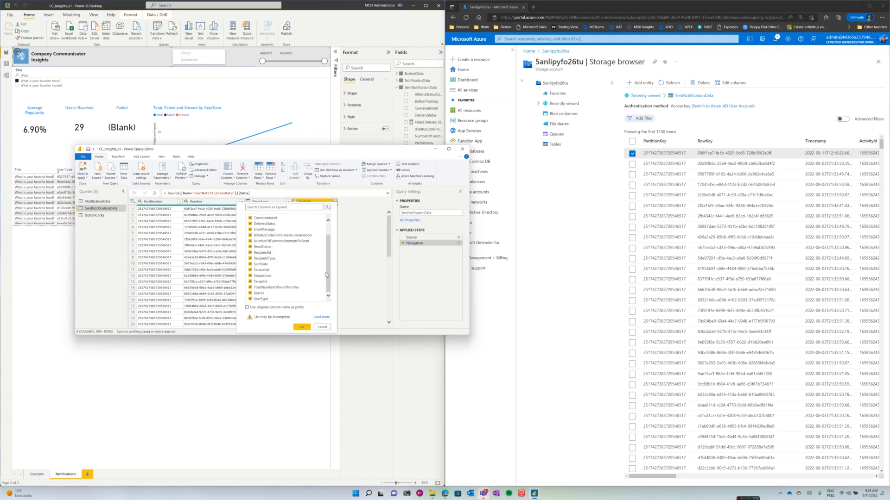
scroll(330, 262, up, 1)
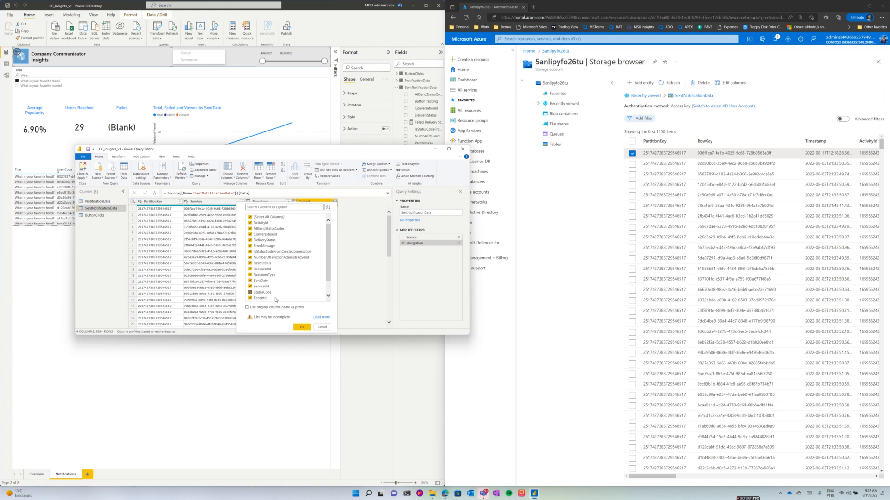
click(321, 318)
drag(330, 249, 330, 268)
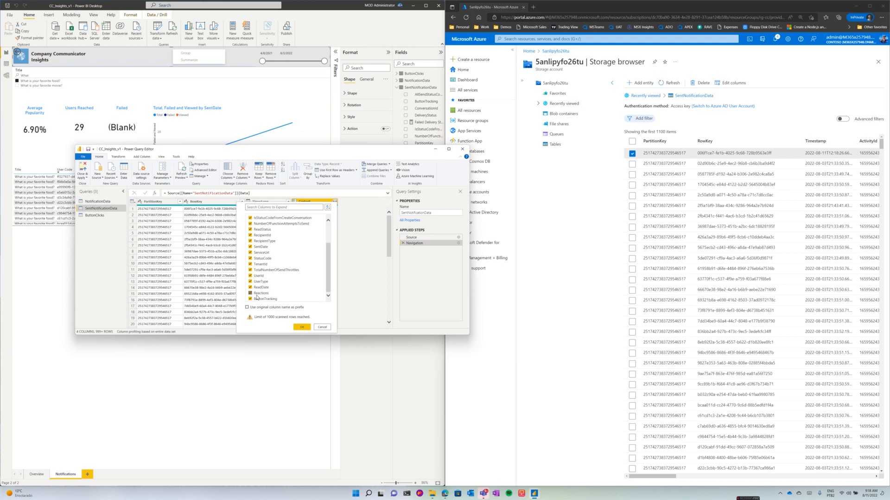
click(302, 328)
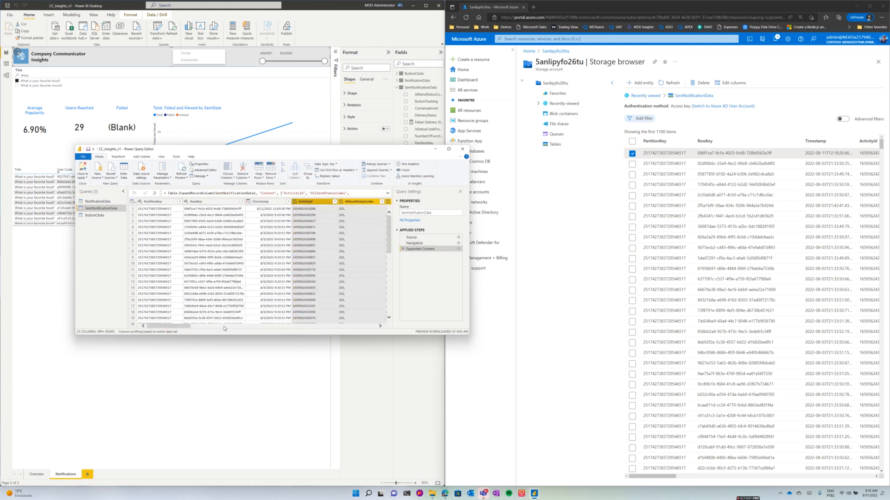
Check the new Reactions column in the expanded SentNotificationData table, then close the query editor and apply the changes.
drag(183, 329, 391, 331)
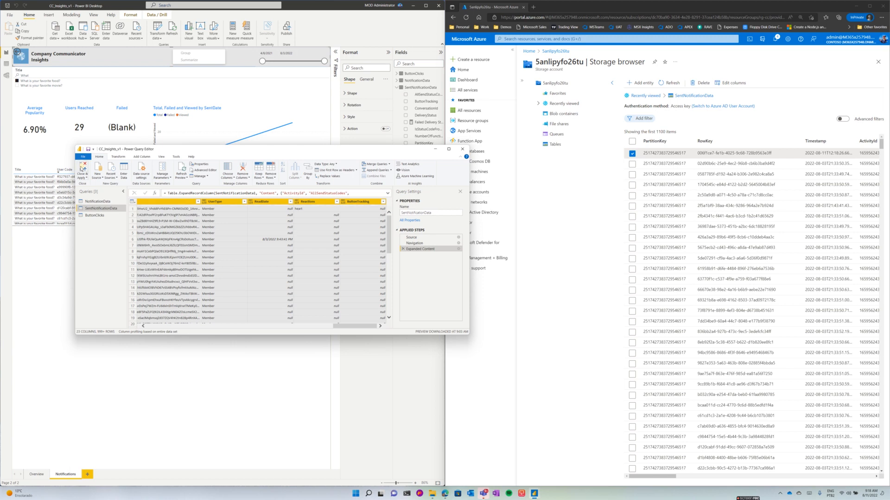
click(83, 176)
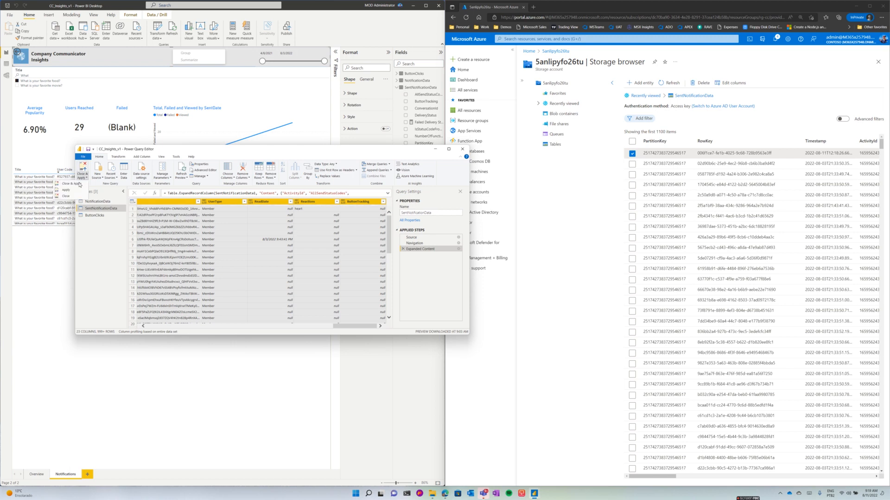
click(76, 184)
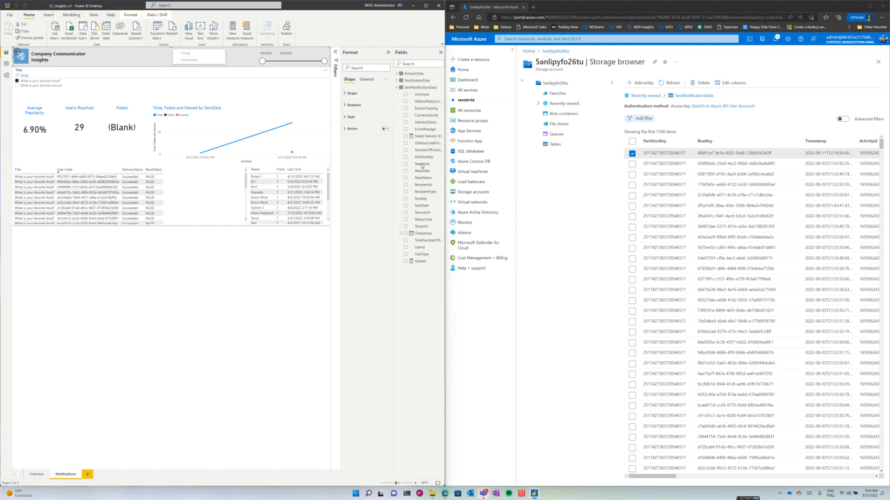
Add the Reactions field as the last column of the notification table visual, after ReadStatus, and look through its rows.
click(137, 180)
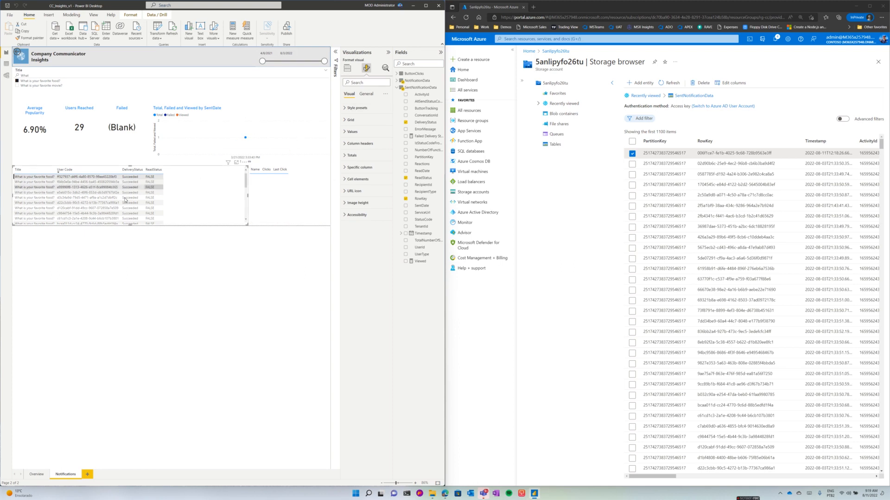
click(136, 185)
click(136, 186)
click(364, 94)
click(348, 94)
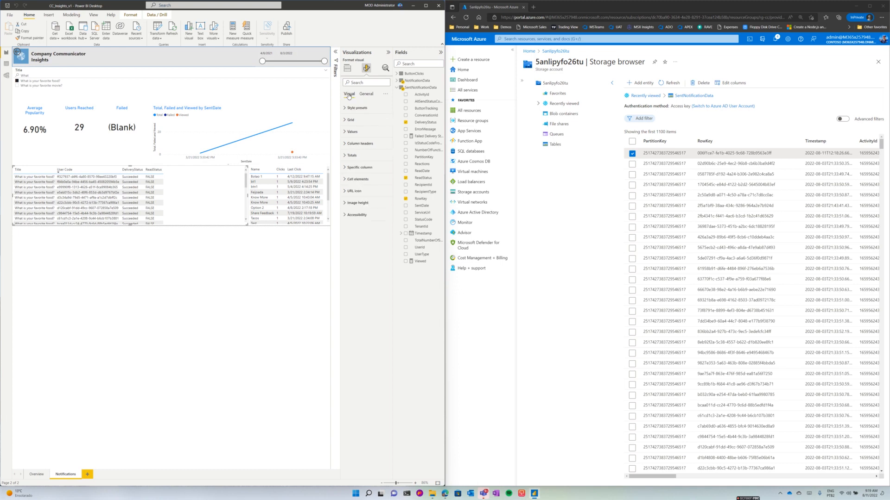
click(347, 70)
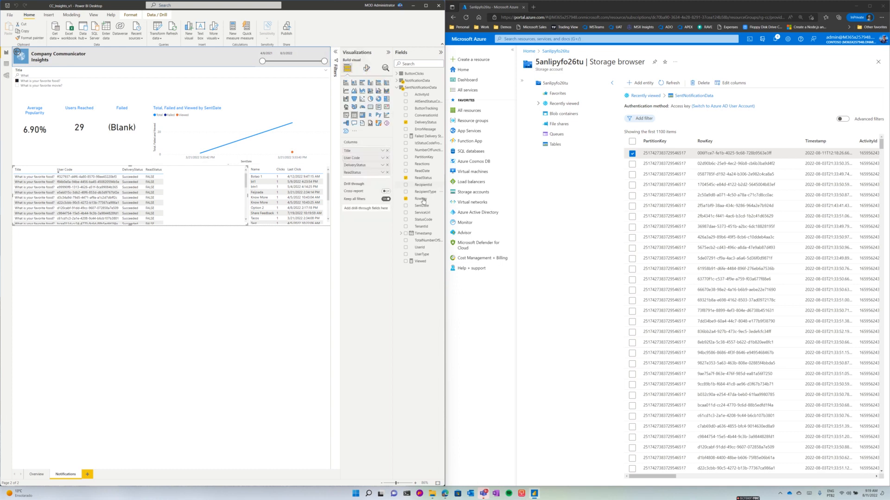
drag(422, 165, 370, 181)
scroll(170, 179, down, 7)
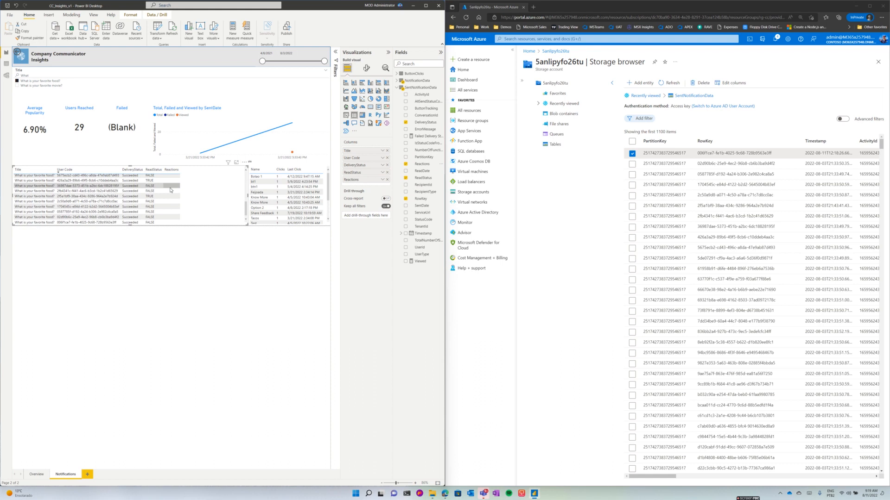
Clear the favorite food selection in the Title slicer, search it for "Reactions" and filter the report to Reactions Test 2.
click(17, 81)
double_click(33, 75)
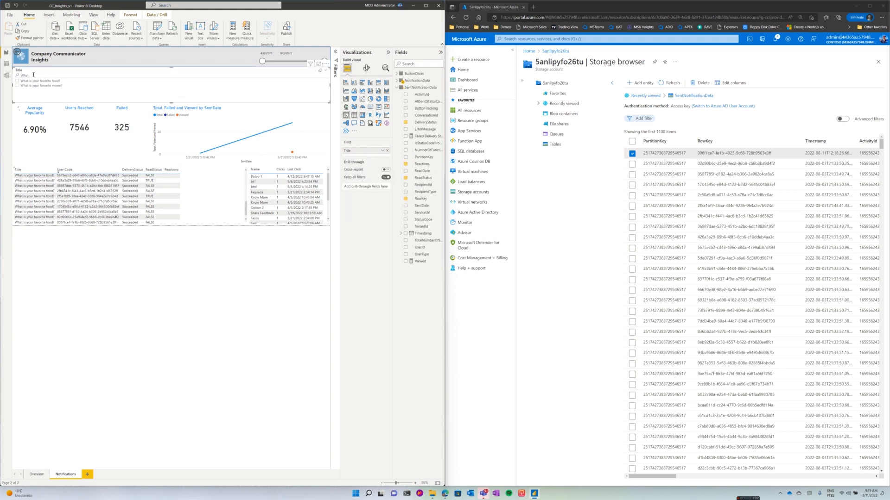
text(Reactions)
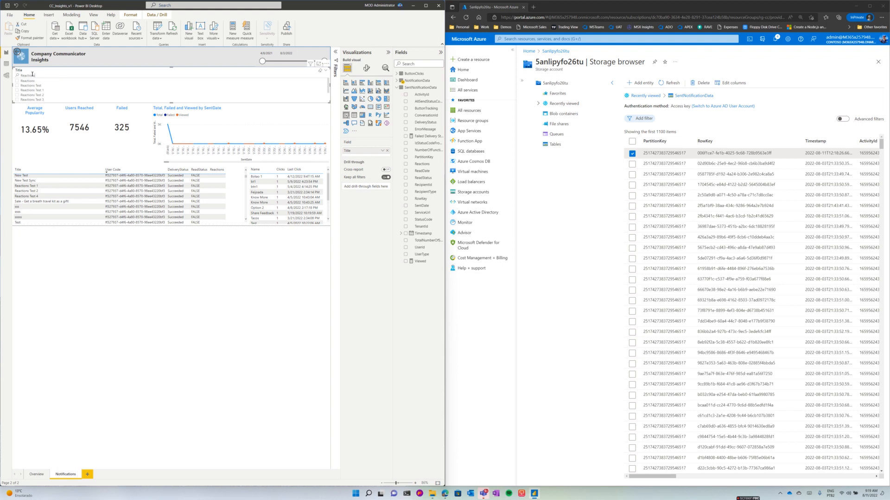
click(34, 96)
scroll(156, 217, down, 4)
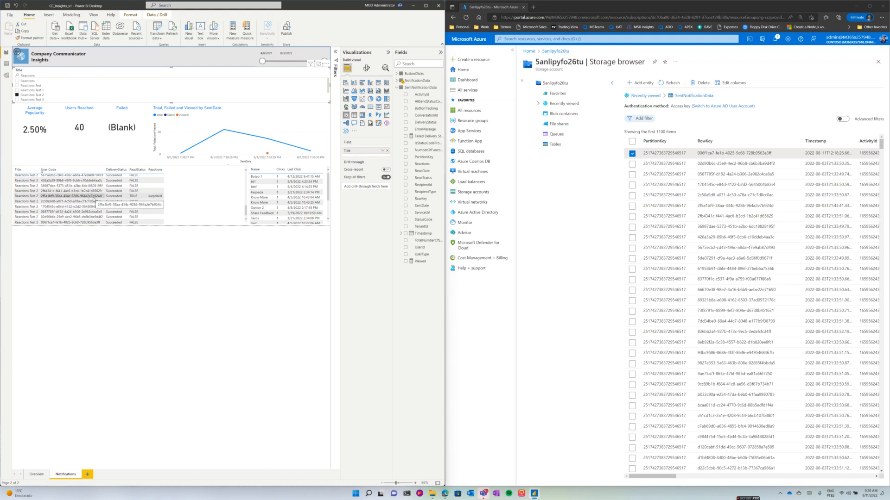
Narrow the SentDate line chart and add a pie chart beside it with Reactions as legend and Count of Reactions as values.
click(307, 131)
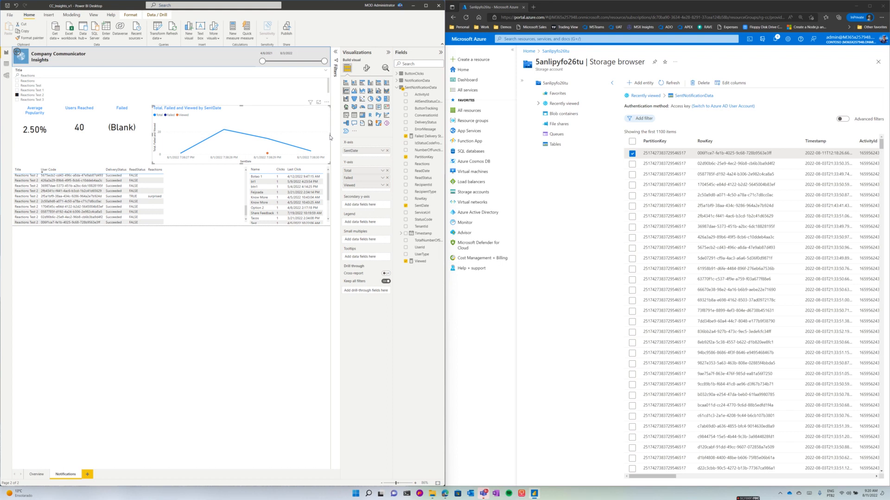
drag(331, 135, 263, 143)
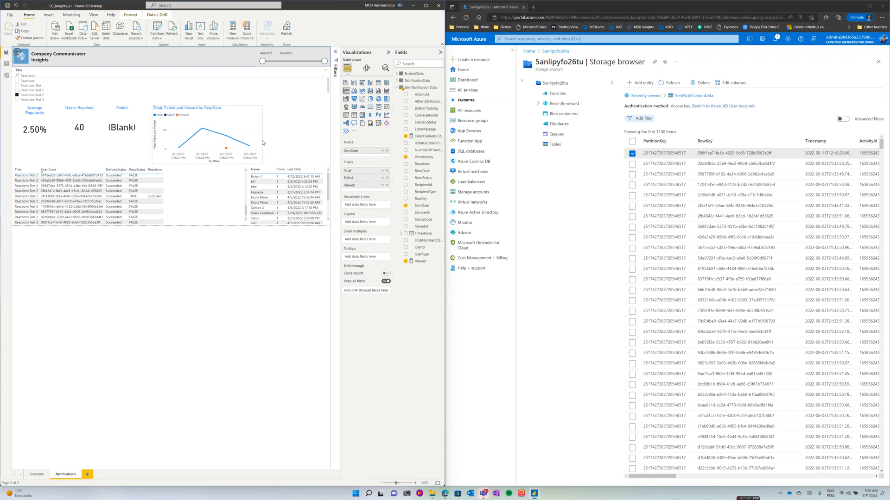
click(307, 136)
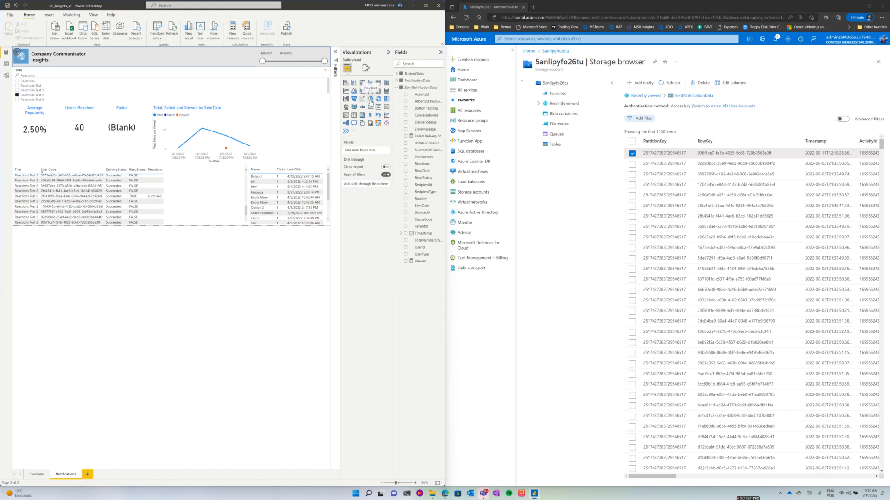
click(370, 100)
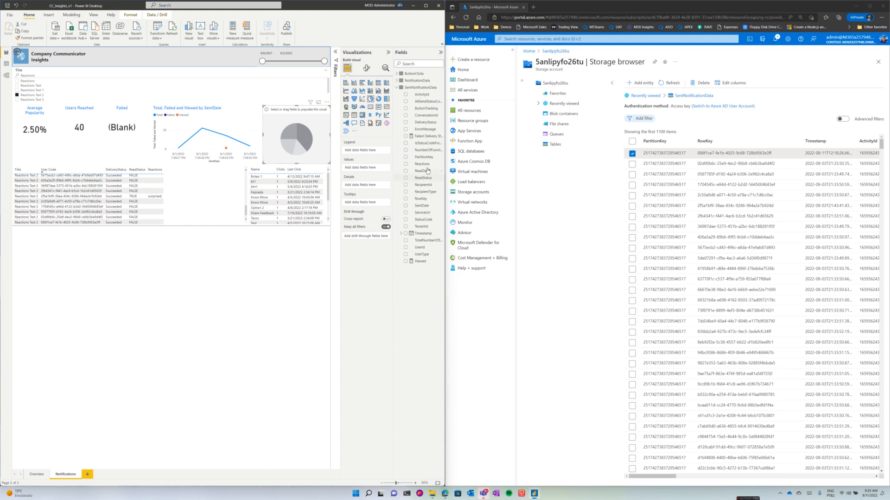
drag(414, 165, 371, 152)
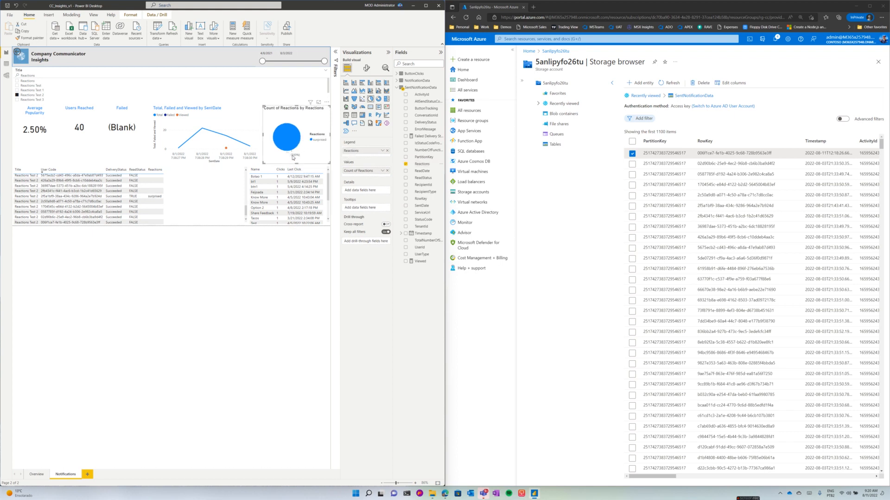
Clear the Reactions Test 2 selection in the Title slicer so the visuals cover all notifications.
click(18, 96)
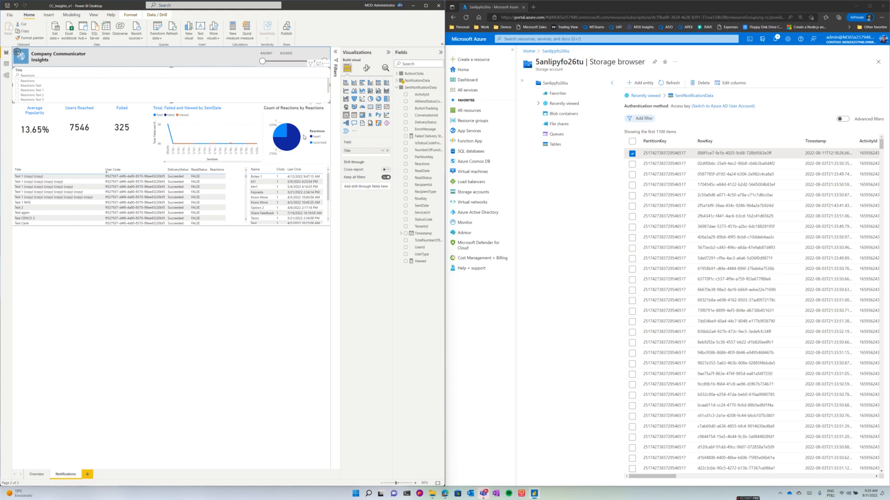
click(9, 15)
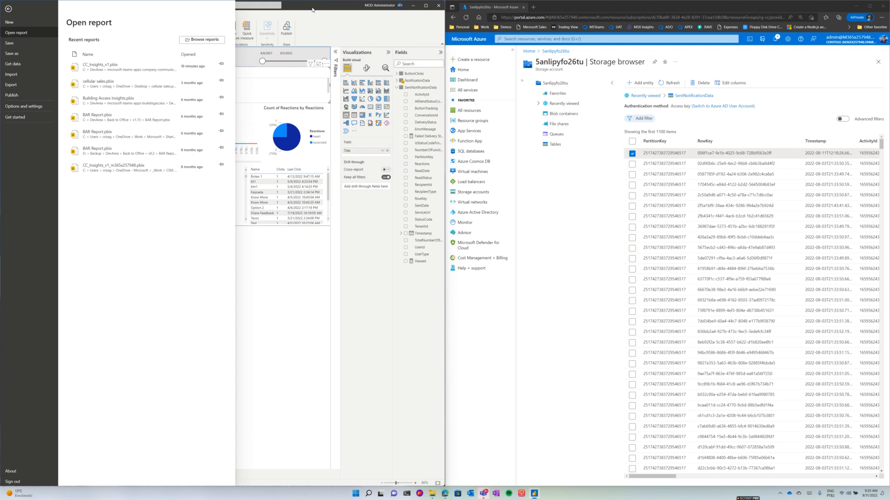
click(9, 8)
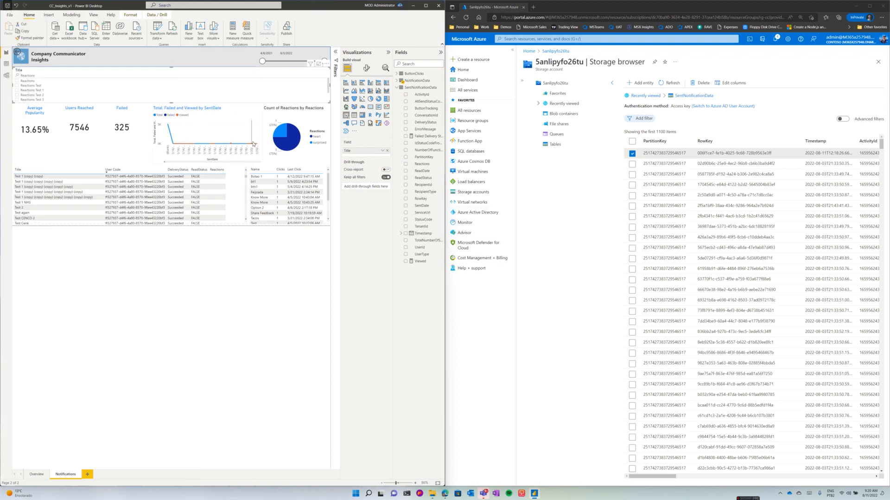
mouse_move(253, 144)
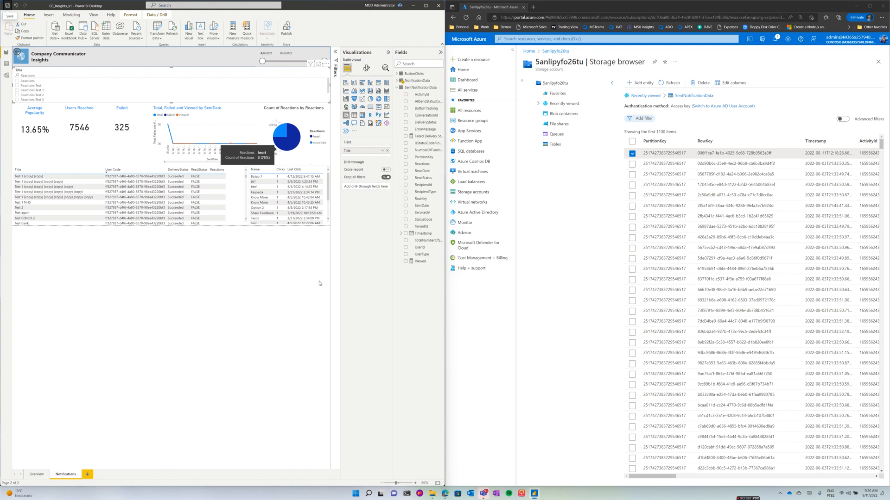